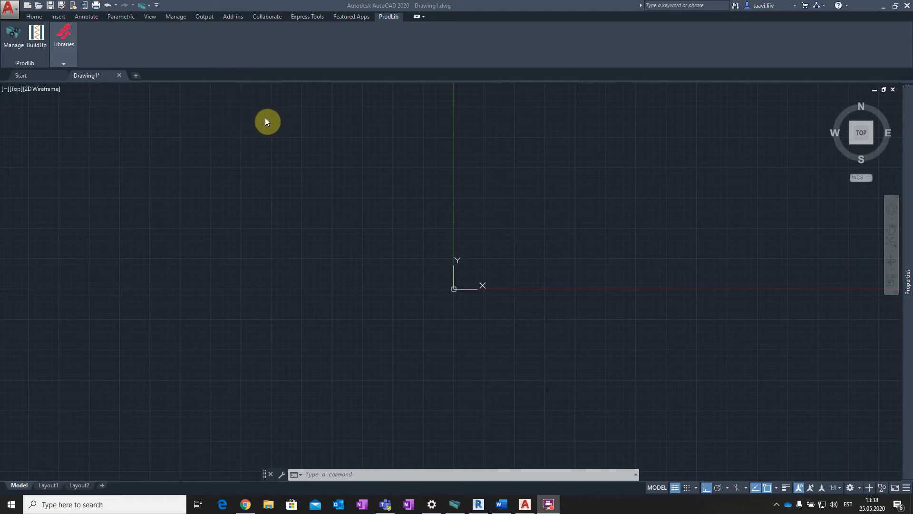
# Step: Open the IDO library from ProdLib and bring up the IDO Glow 1200 base cabinet product page
pyautogui.click(387, 16)
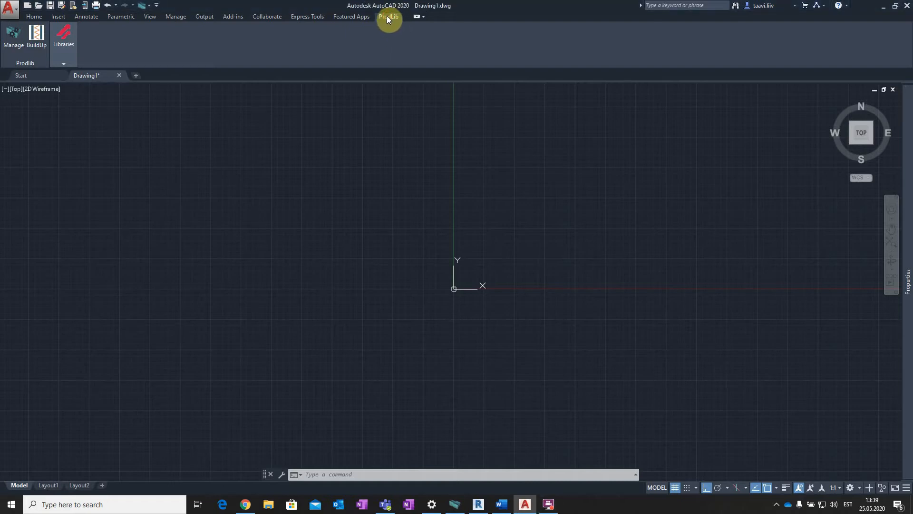
pyautogui.click(64, 38)
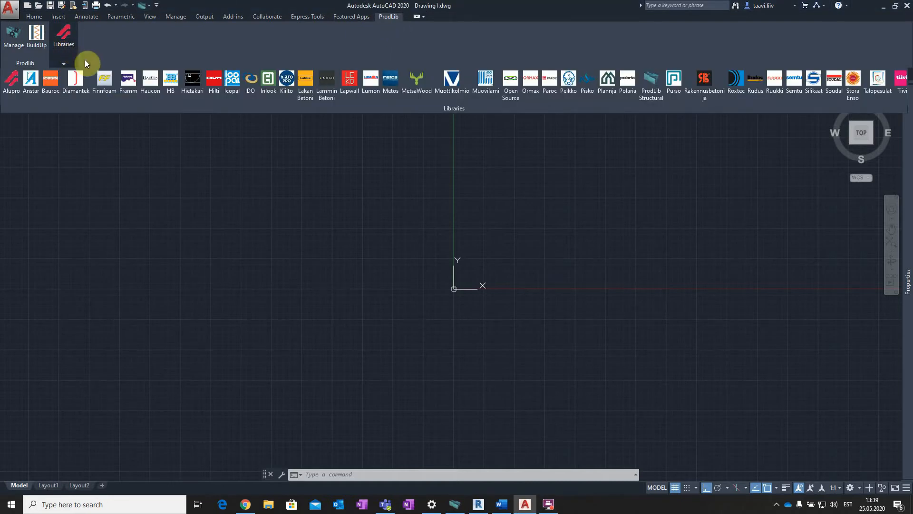
pyautogui.click(250, 85)
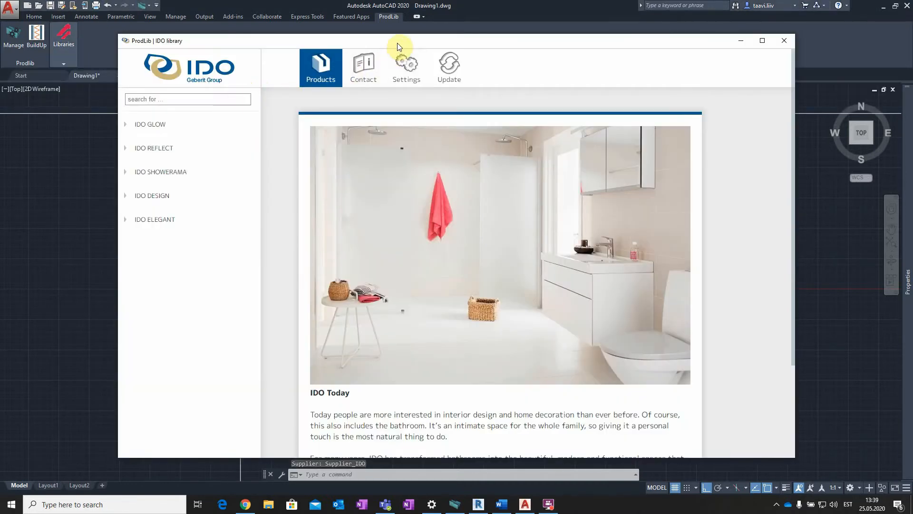
pyautogui.moveTo(397, 46); pyautogui.dragTo(396, 26)
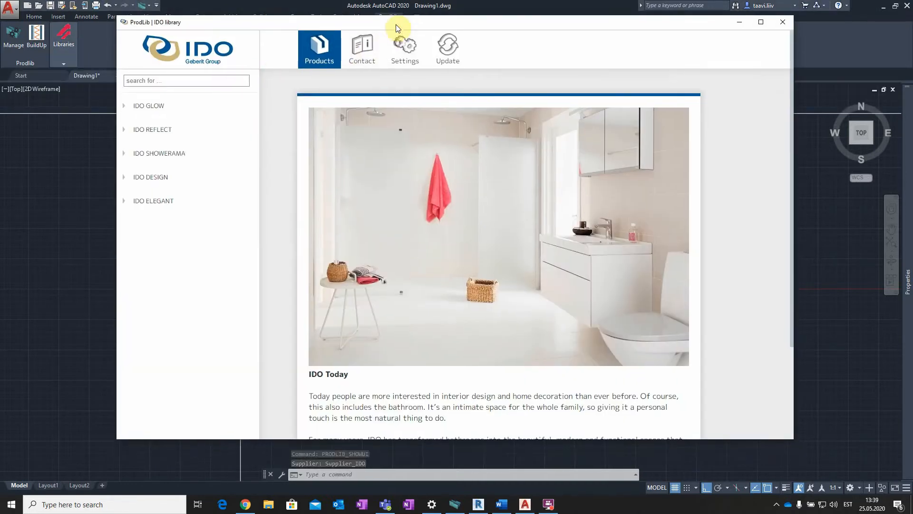
pyautogui.click(186, 115)
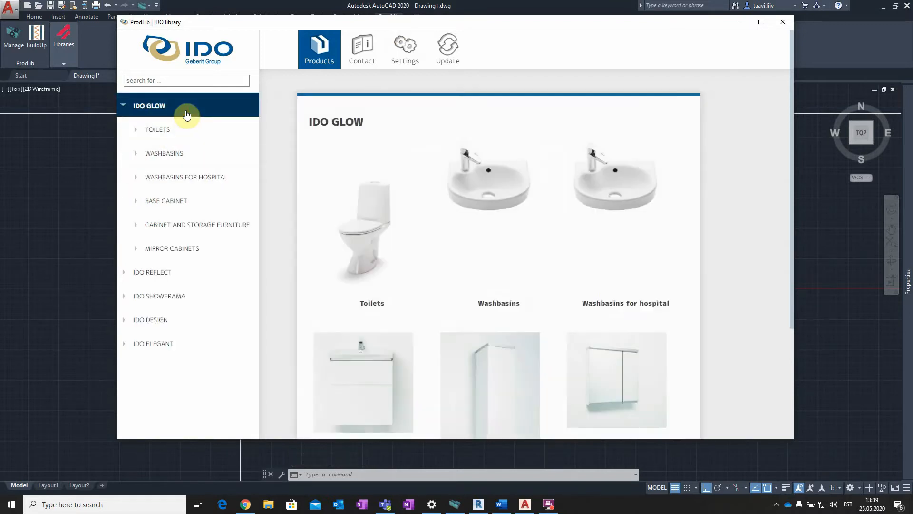
pyautogui.scroll(-3, 333, 238)
pyautogui.click(366, 251)
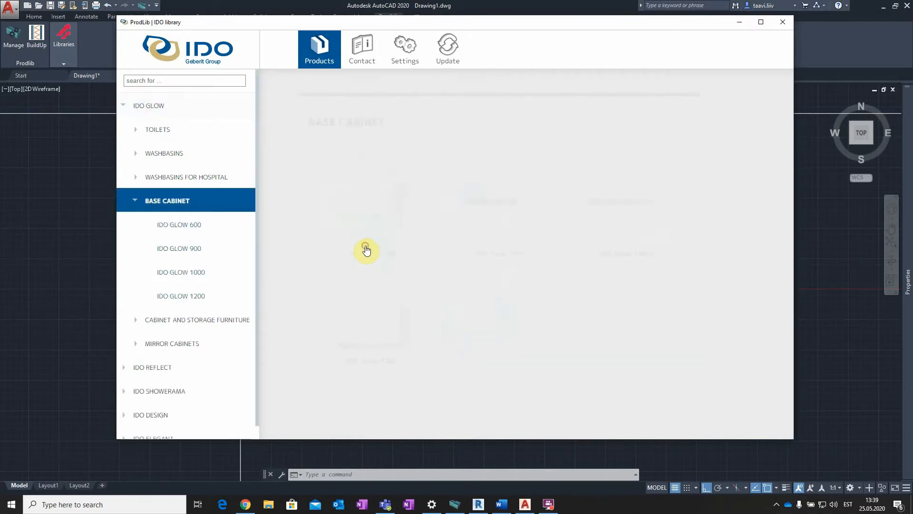
pyautogui.click(378, 316)
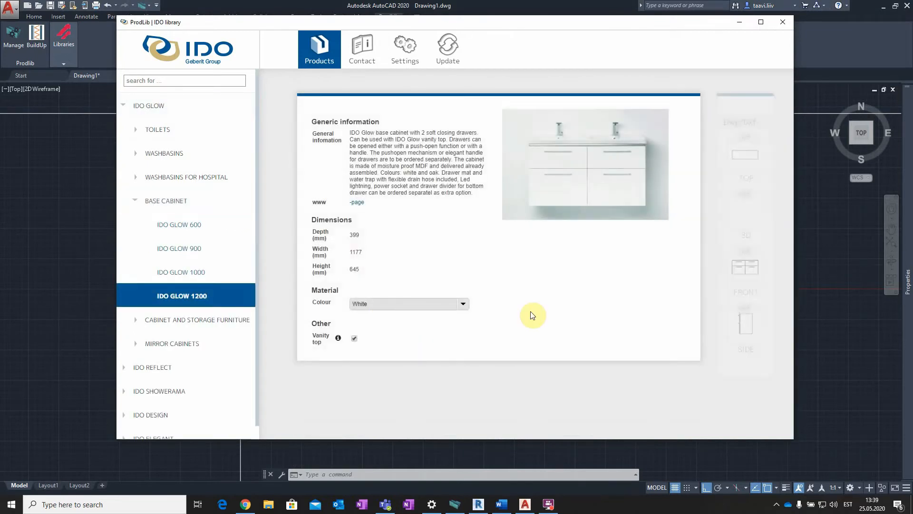
# Step: Insert the cabinet's front-view DXF unrotated, above and to the right of the drawing origin, and minimise the library window
pyautogui.click(746, 280)
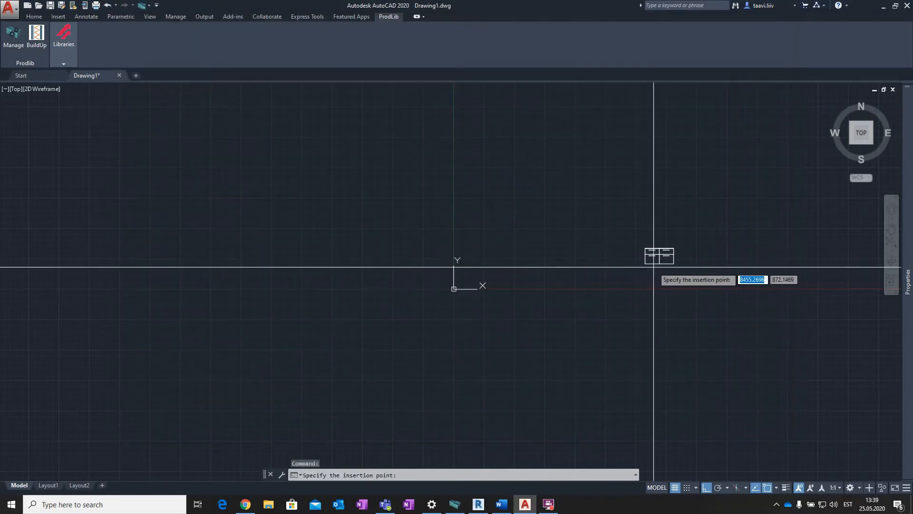
pyautogui.click(538, 270)
pyautogui.click(538, 272)
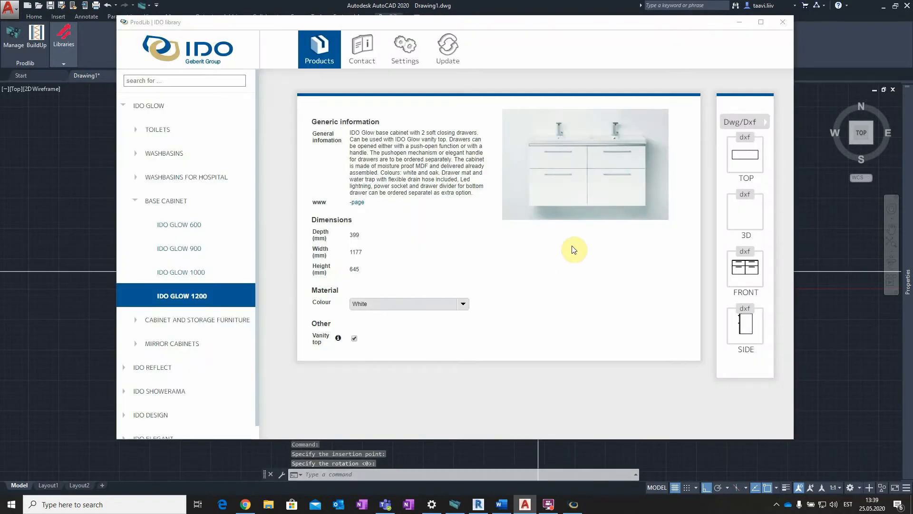
pyautogui.click(737, 25)
pyautogui.scroll(7, 571, 261)
pyautogui.scroll(6, 265, 164)
pyautogui.scroll(-6, 337, 172)
pyautogui.moveTo(309, 179); pyautogui.dragTo(385, 239, button='middle')
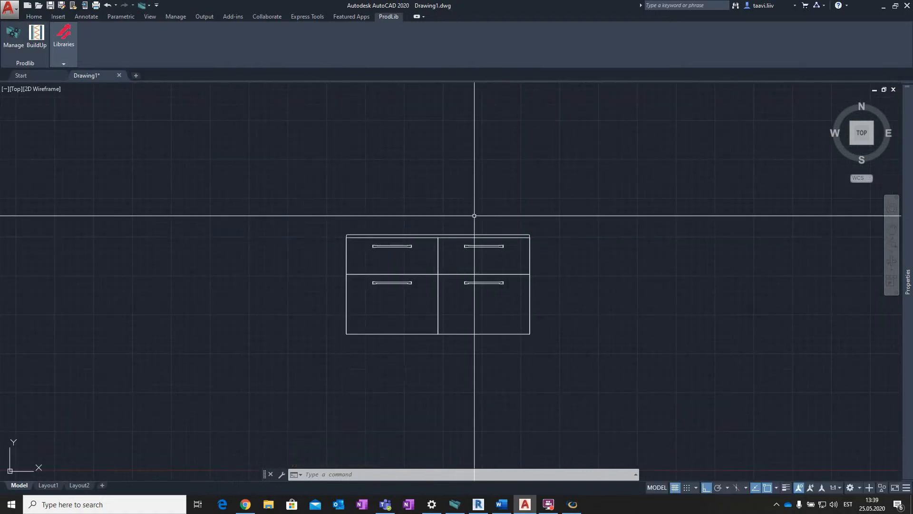
pyautogui.scroll(-4, 485, 193)
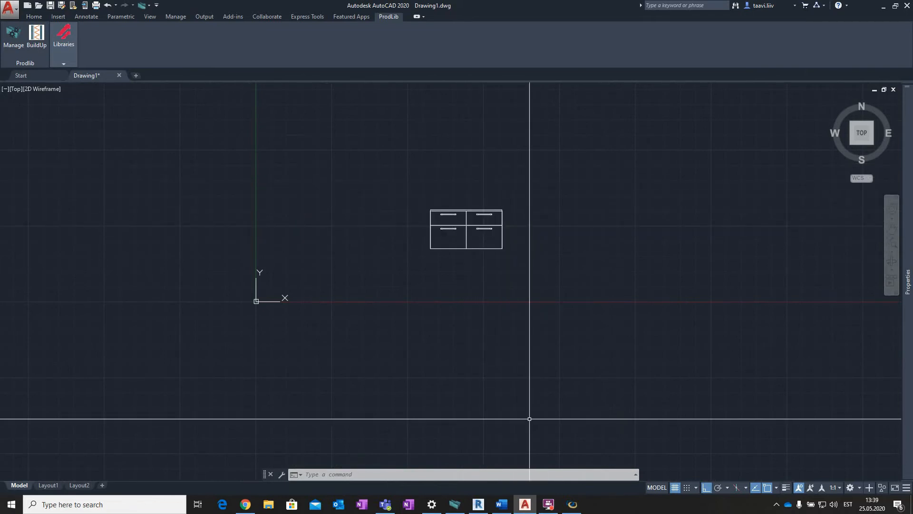
# Step: Switch to Revit and open the Level 1 floor plan at the wall with the two windows and the door
pyautogui.click(483, 503)
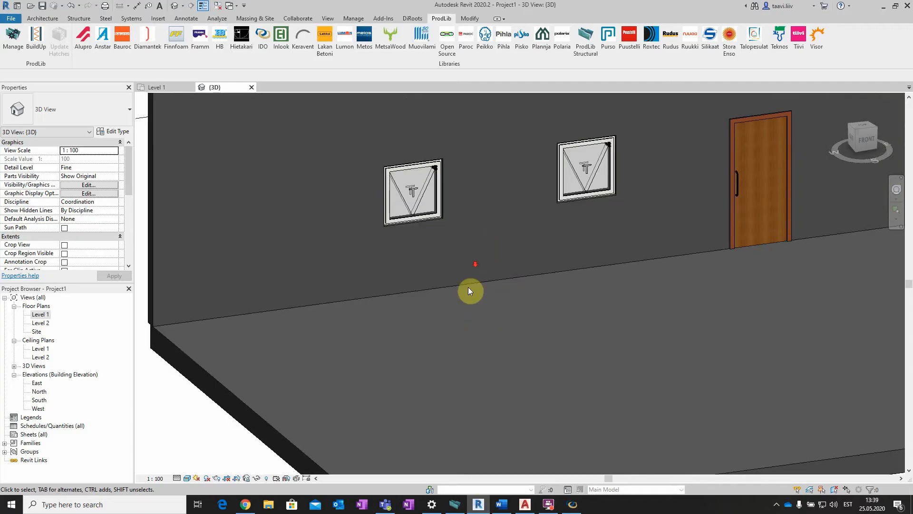
pyautogui.scroll(-3, 471, 289)
pyautogui.moveTo(464, 216); pyautogui.dragTo(423, 268, button='middle')
pyautogui.scroll(-2, 423, 268)
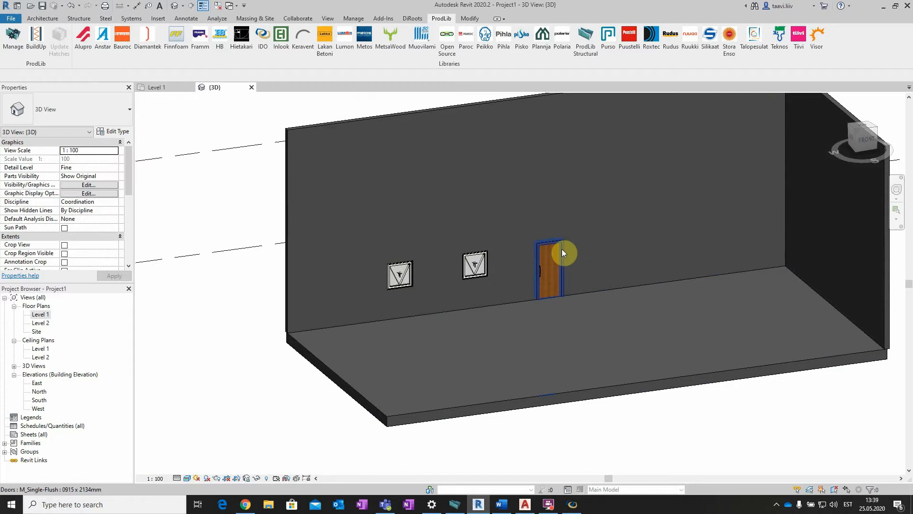
pyautogui.doubleClick(40, 315)
pyautogui.scroll(-5, 506, 240)
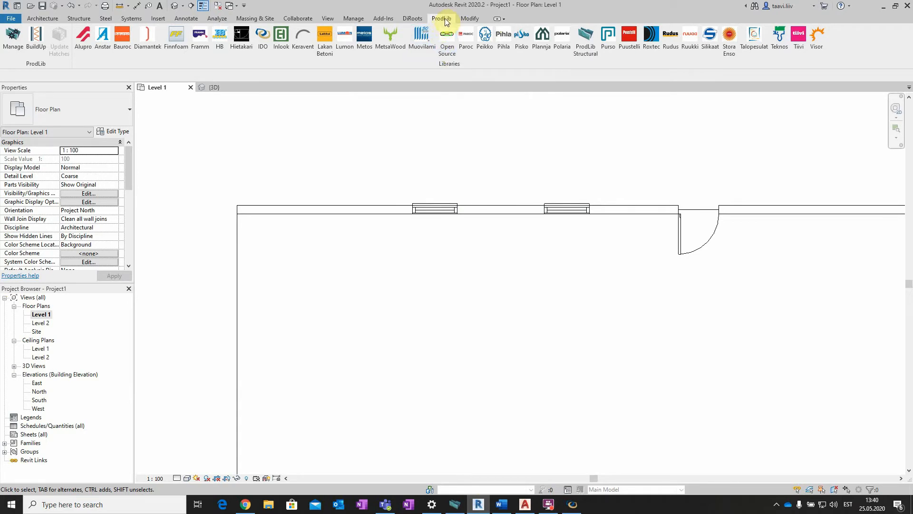
# Step: Open the IDO library in Revit and bring up the IDO Glow 1200 base cabinet product page
pyautogui.click(264, 38)
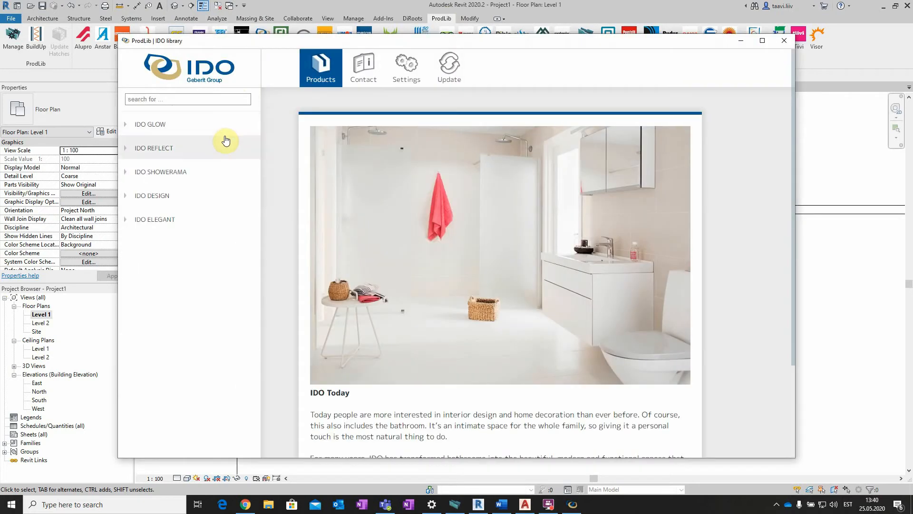
pyautogui.click(184, 126)
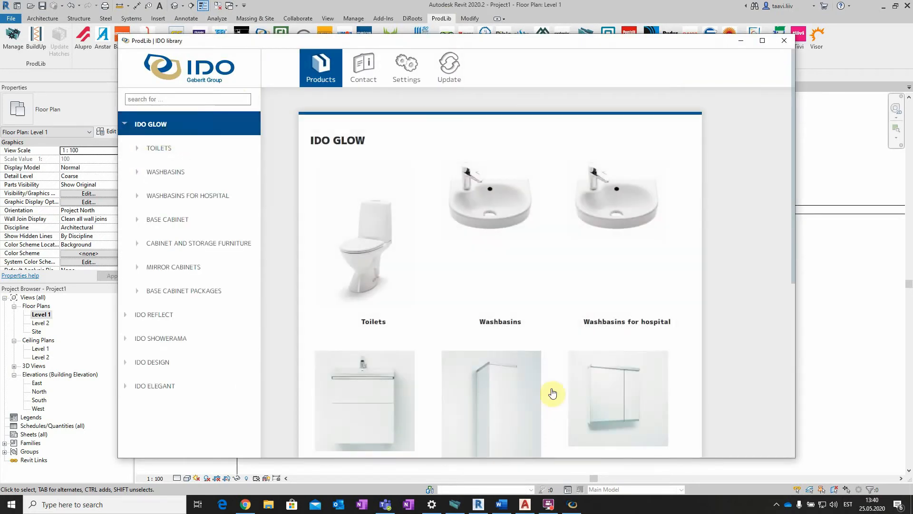
pyautogui.scroll(-5, 483, 341)
pyautogui.click(376, 209)
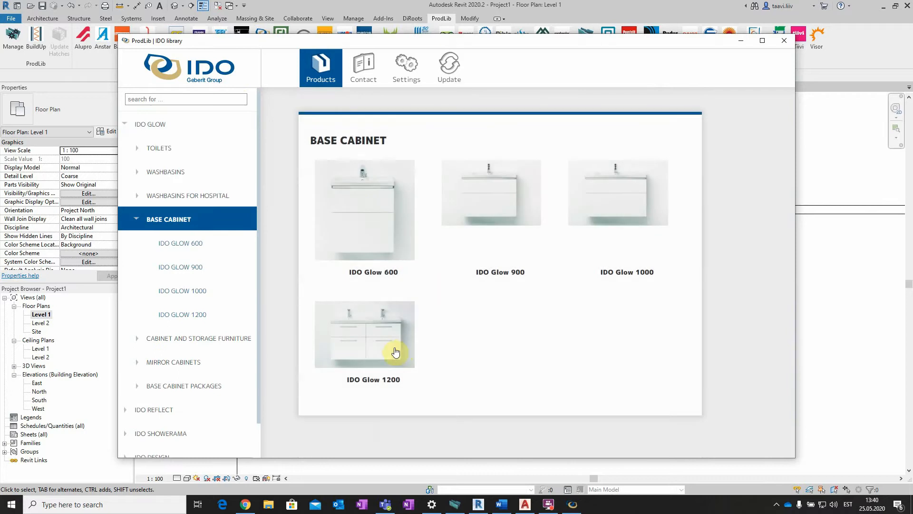
pyautogui.click(381, 338)
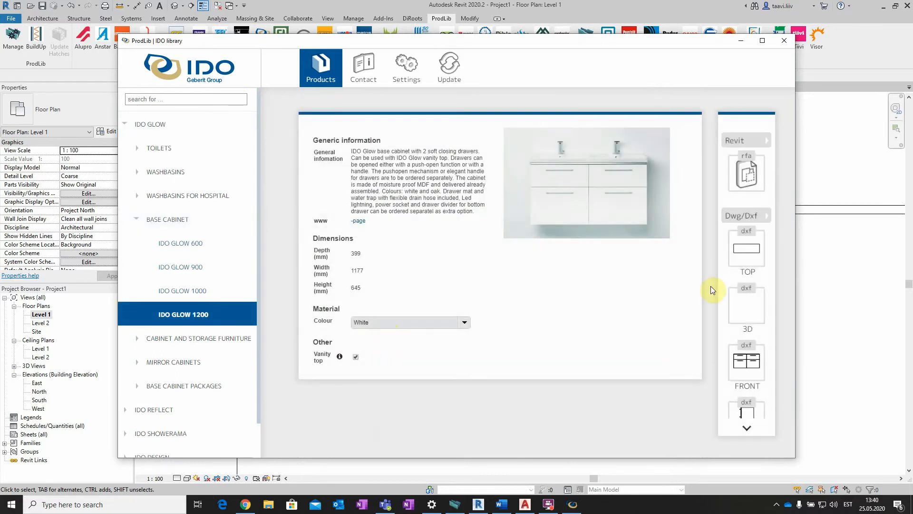
# Step: Load the base cabinet as a Revit family and place it against the wall's inner face between the two windows
pyautogui.click(747, 173)
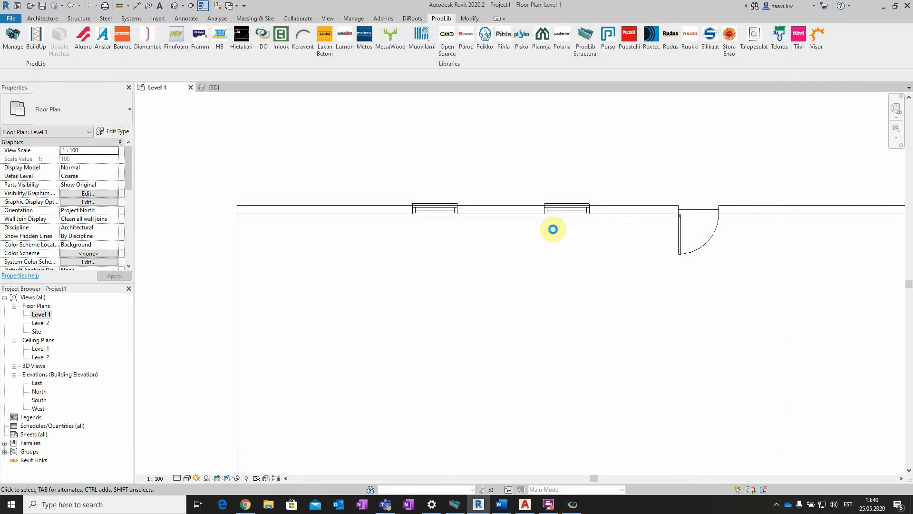
pyautogui.scroll(4, 509, 220)
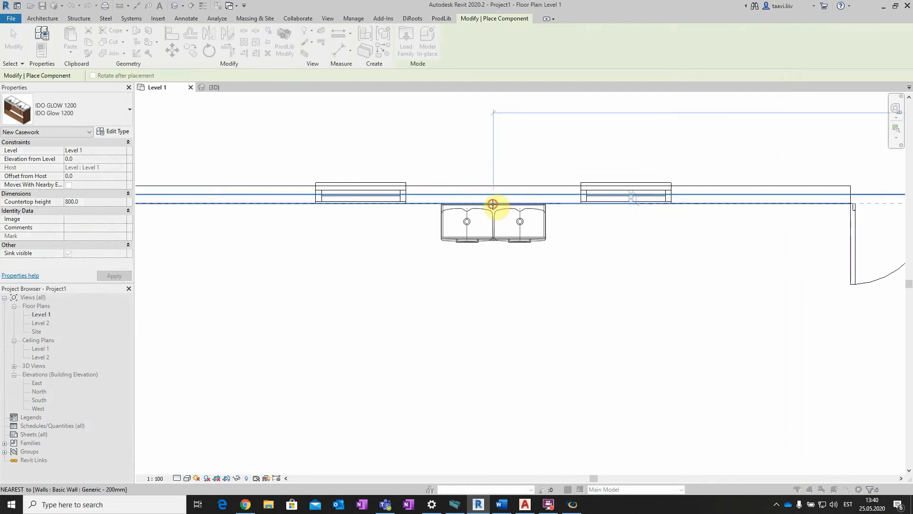
pyautogui.click(493, 204)
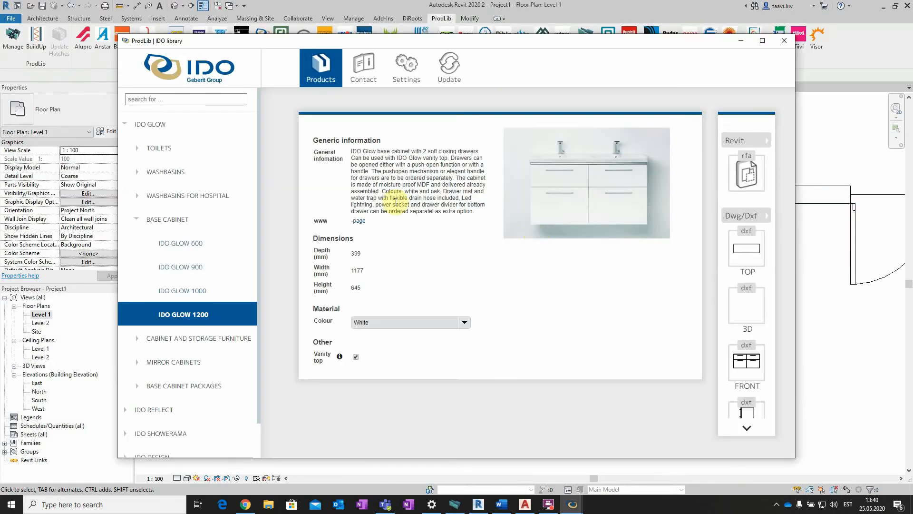
# Step: Return to the IDO library's start page and bring up the IDO Glow 1200 mirror cabinet product page
pyautogui.click(205, 72)
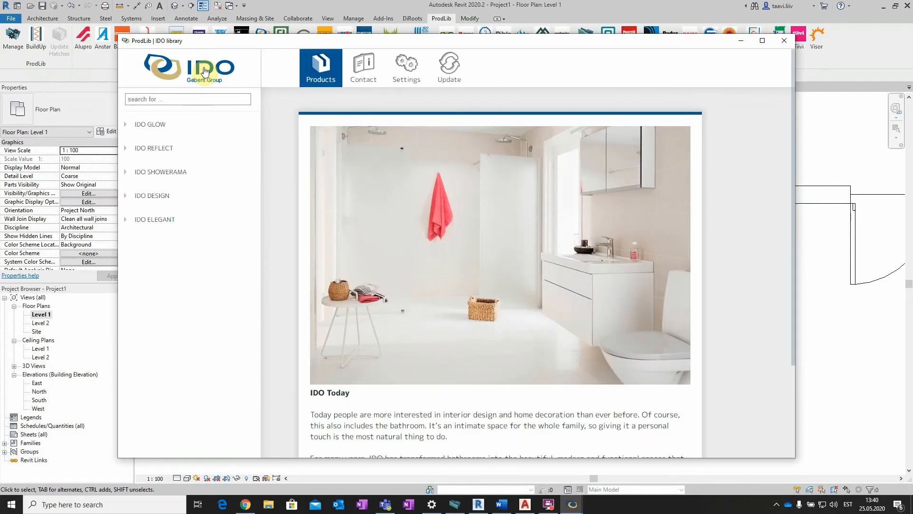
pyautogui.click(160, 124)
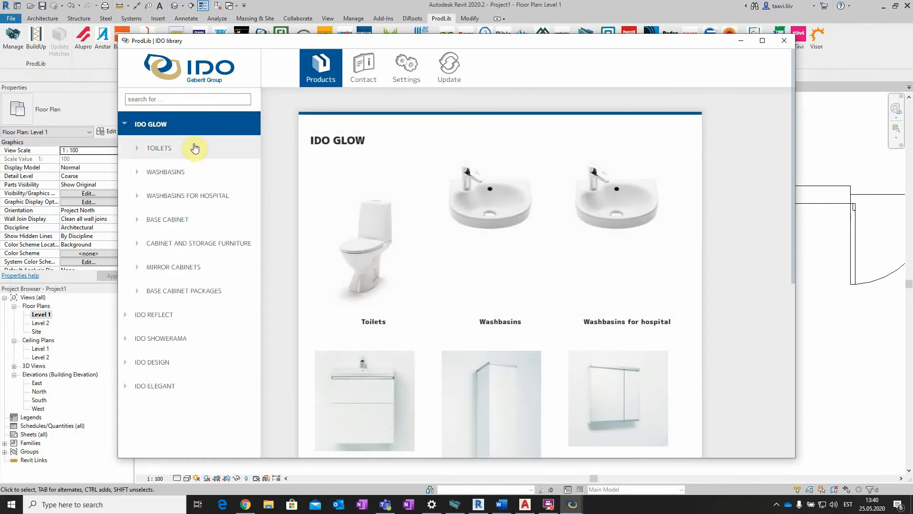
pyautogui.scroll(-3, 381, 265)
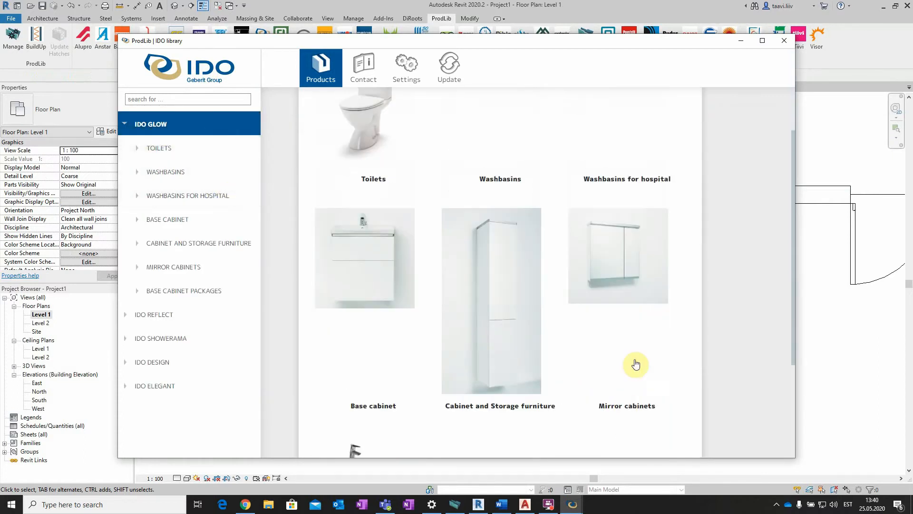
pyautogui.click(621, 291)
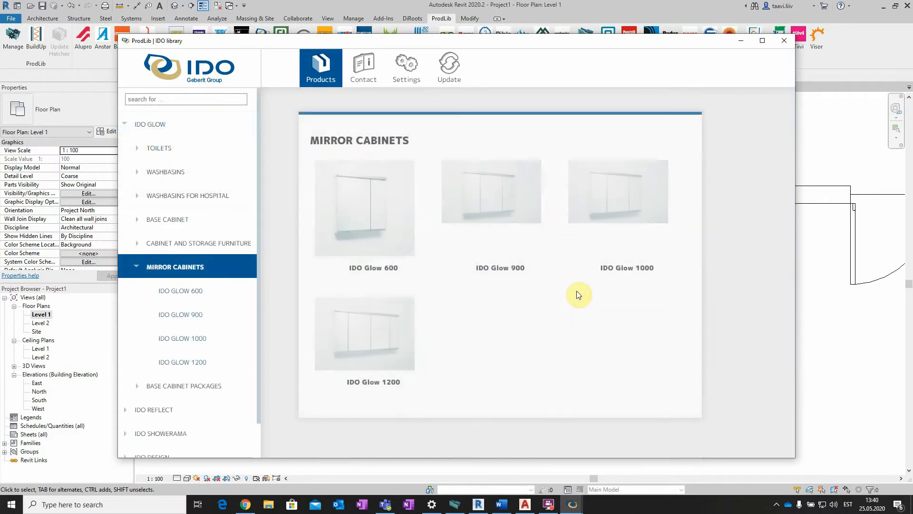
pyautogui.click(374, 333)
# Step: Load the mirror cabinet as a Revit family and place it on the wall, centred over the double-sink base cabinet
pyautogui.click(744, 179)
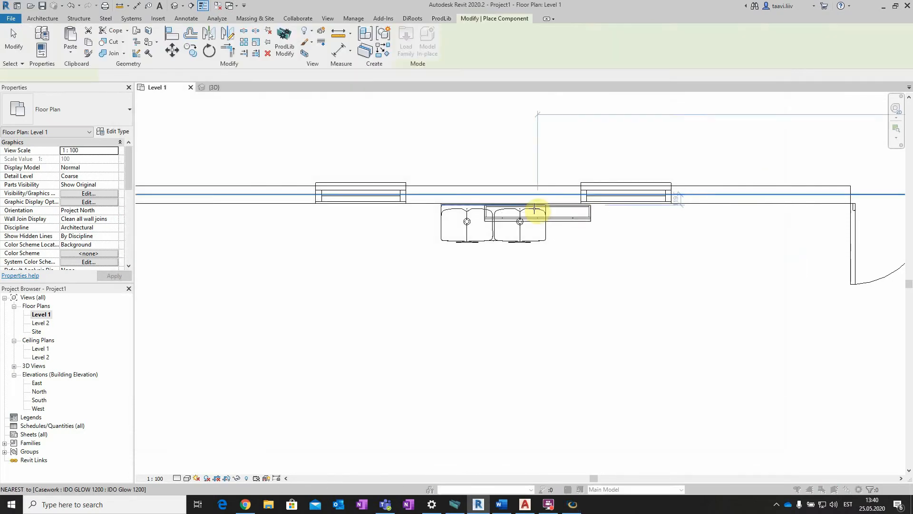
pyautogui.scroll(3, 520, 211)
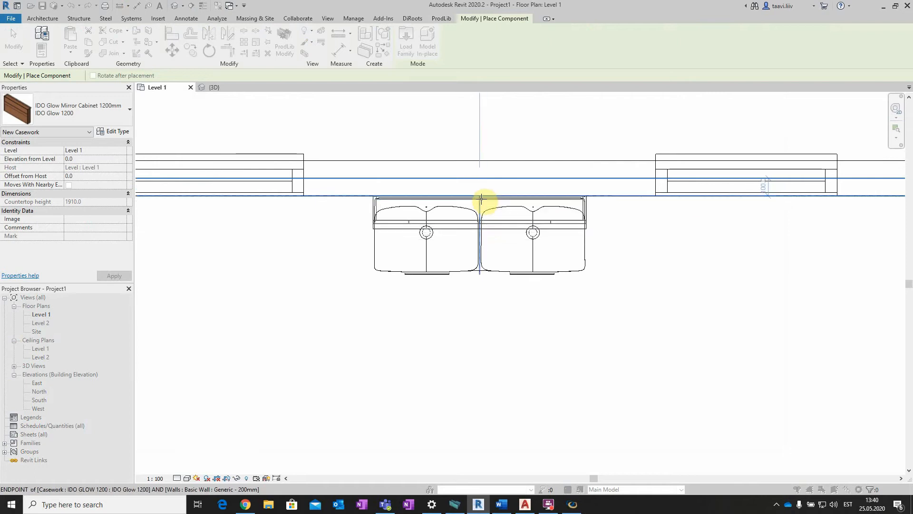
pyautogui.click(481, 197)
pyautogui.press('Escape')
pyautogui.press('Escape')
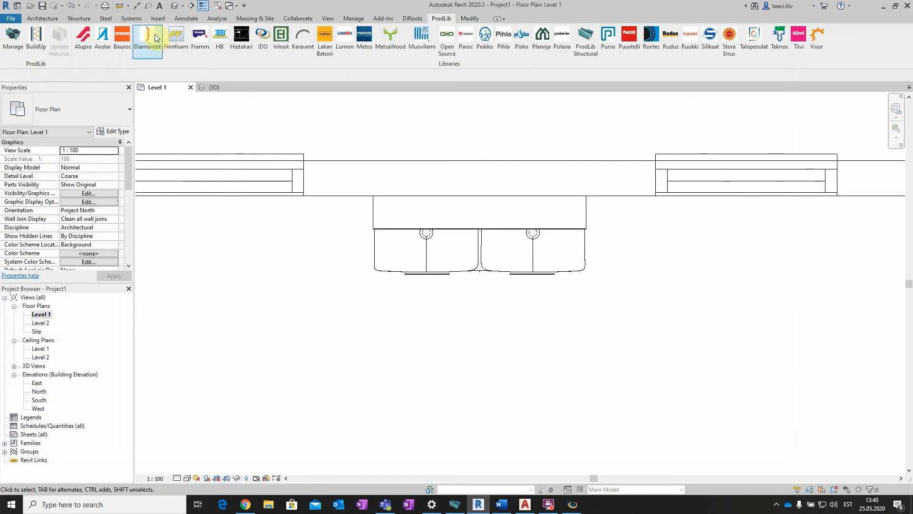
# Step: Open the 3D view and examine the base cabinet and mirror cabinet placed between the windows
pyautogui.click(175, 5)
pyautogui.scroll(4, 435, 306)
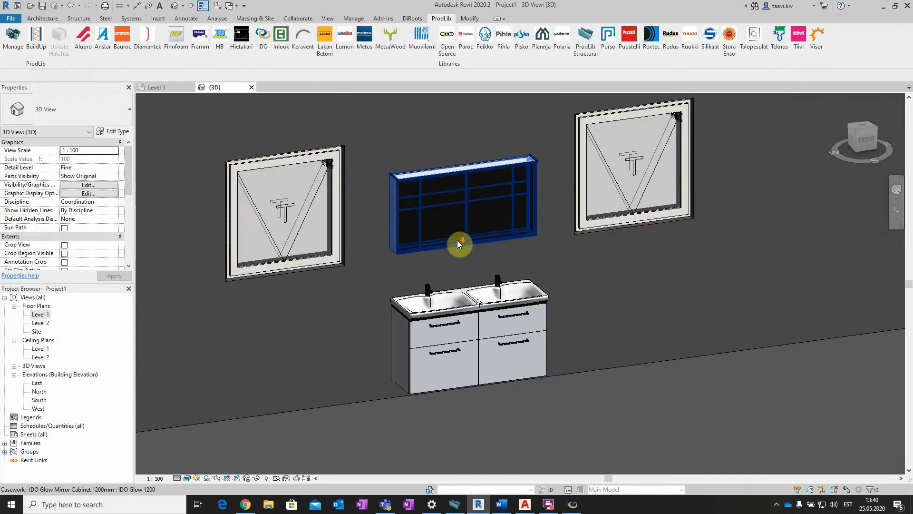
pyautogui.scroll(3, 506, 250)
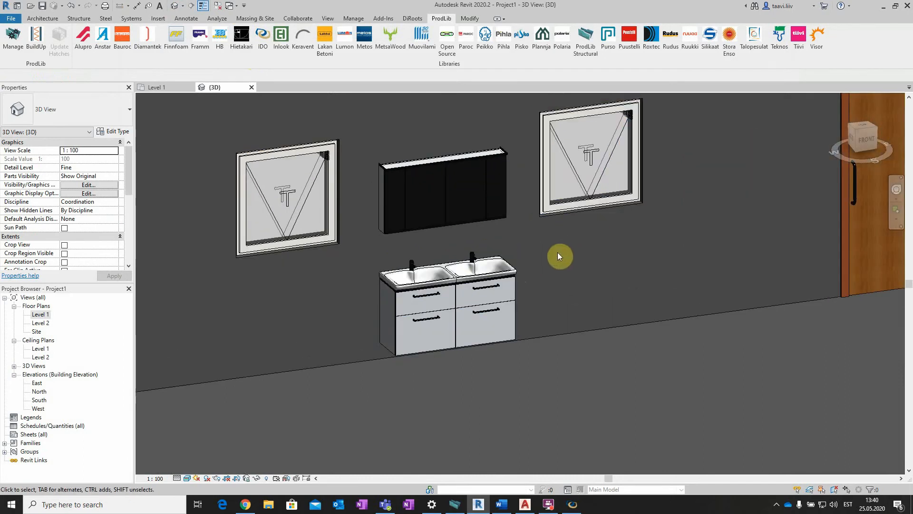
pyautogui.scroll(-2, 532, 247)
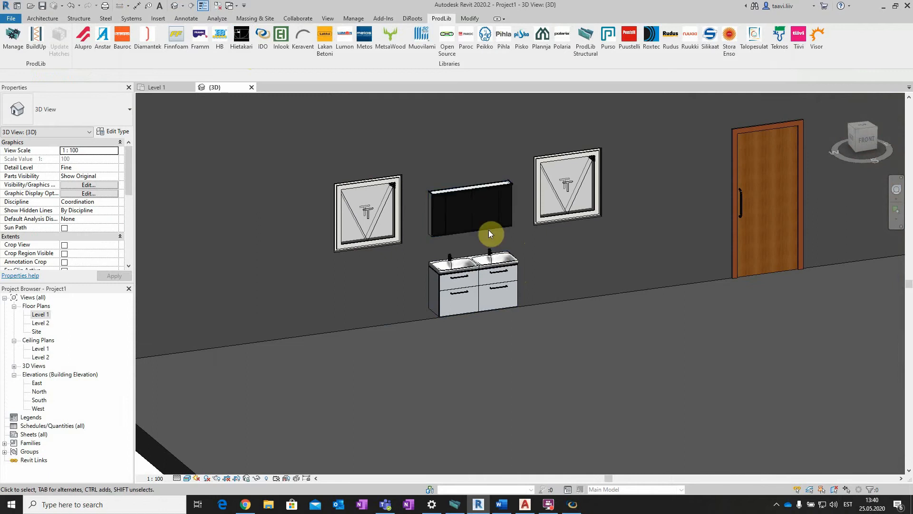
pyautogui.scroll(2, 469, 235)
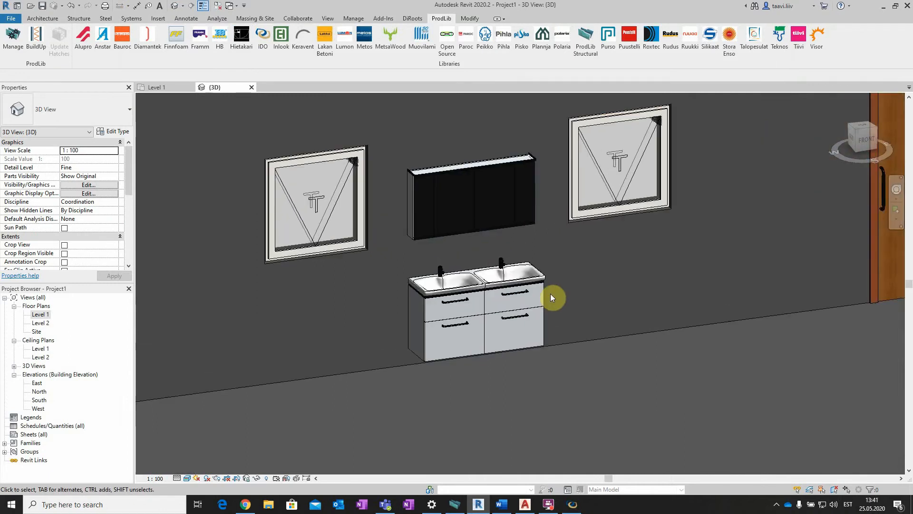
pyautogui.keyDown('shift'); pyautogui.moveTo(564, 286); pyautogui.dragTo(484, 293, button='middle'); pyautogui.keyUp('shift')
pyautogui.scroll(-1, 576, 257)
pyautogui.scroll(2, 466, 309)
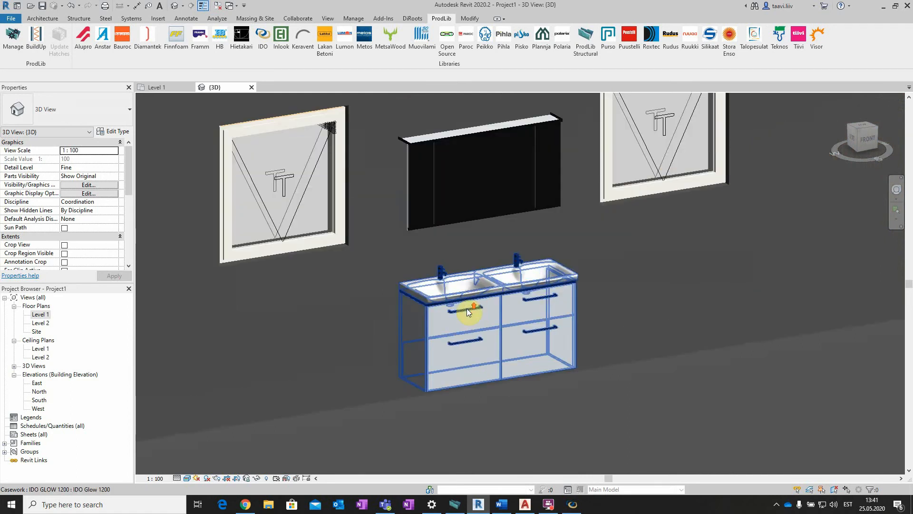
# Step: Change the double-sink base cabinet's type to IDO GLOW 1200 Oak Handle and clear the selection
pyautogui.click(506, 284)
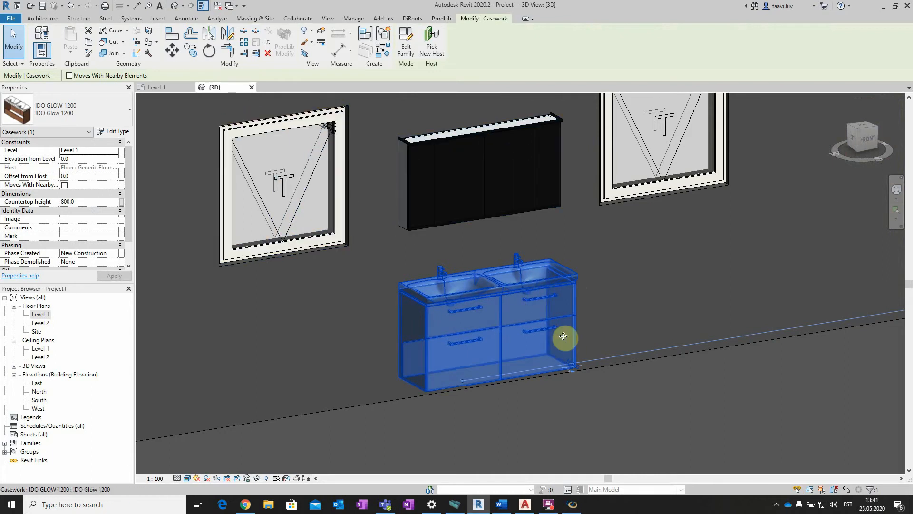
pyautogui.click(117, 113)
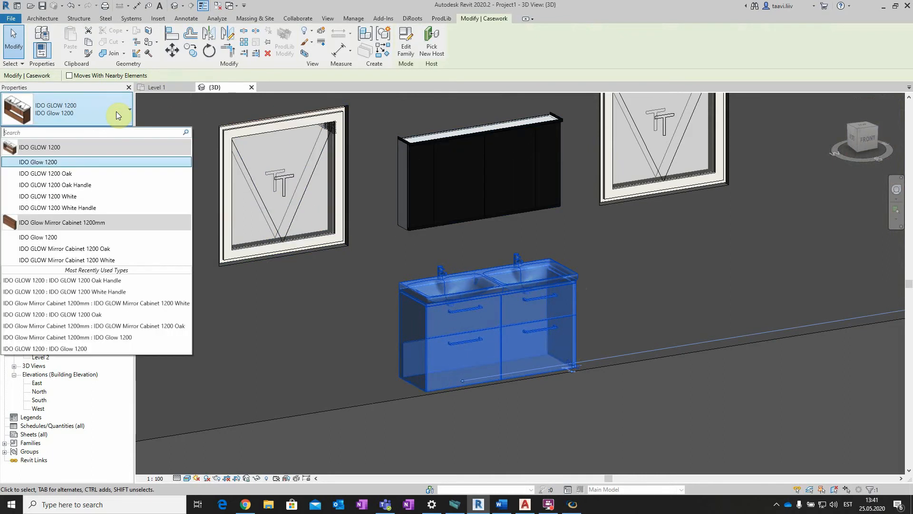
pyautogui.click(105, 185)
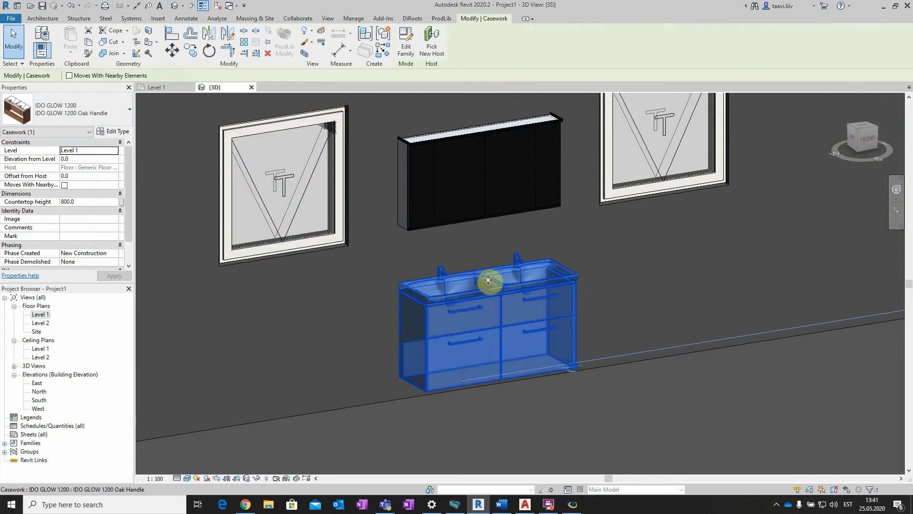
pyautogui.click(594, 308)
pyautogui.click(543, 308)
pyautogui.click(676, 349)
# Step: Examine the oak finish and handles of the base cabinet in 3D, both within the room and close up
pyautogui.keyDown('shift'); pyautogui.moveTo(527, 331); pyautogui.dragTo(541, 271, button='middle'); pyautogui.keyUp('shift')
pyautogui.scroll(-3, 466, 236)
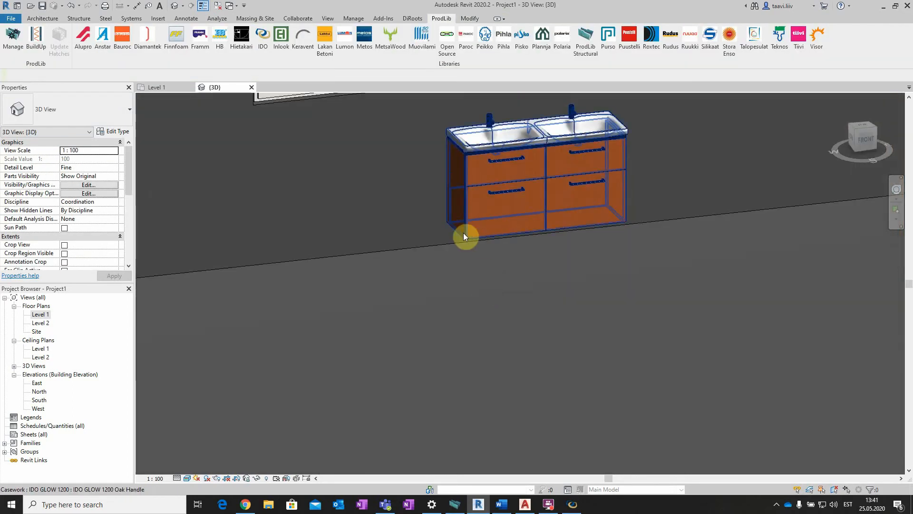
pyautogui.scroll(6, 490, 265)
pyautogui.scroll(-3, 464, 274)
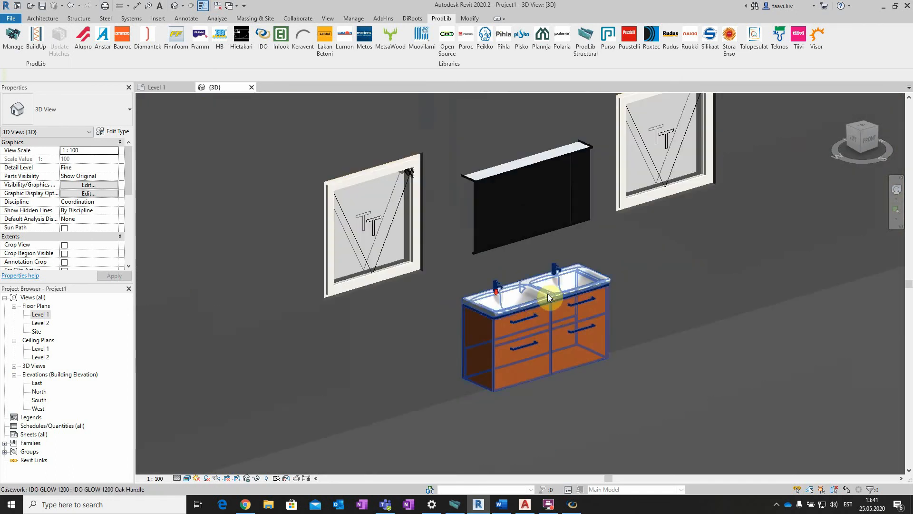
pyautogui.scroll(-2, 543, 284)
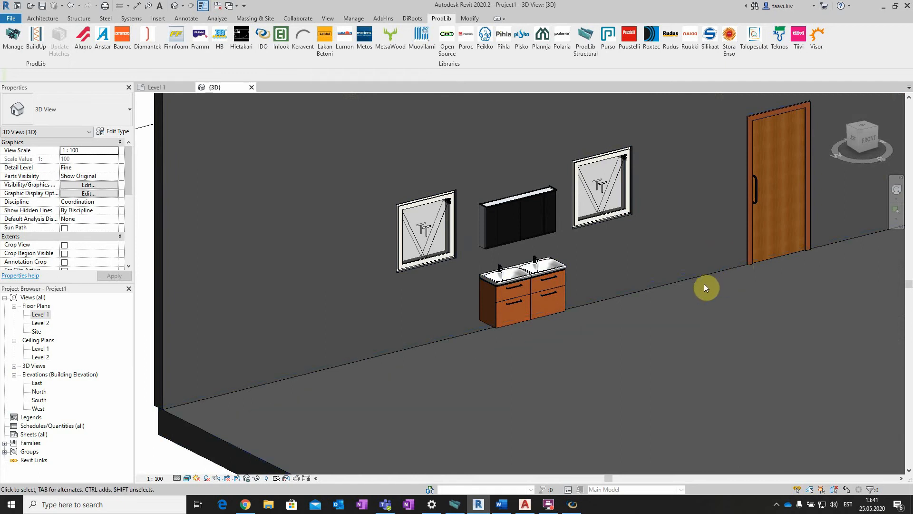
pyautogui.keyDown('shift'); pyautogui.moveTo(595, 352); pyautogui.dragTo(589, 262, button='middle'); pyautogui.keyUp('shift')
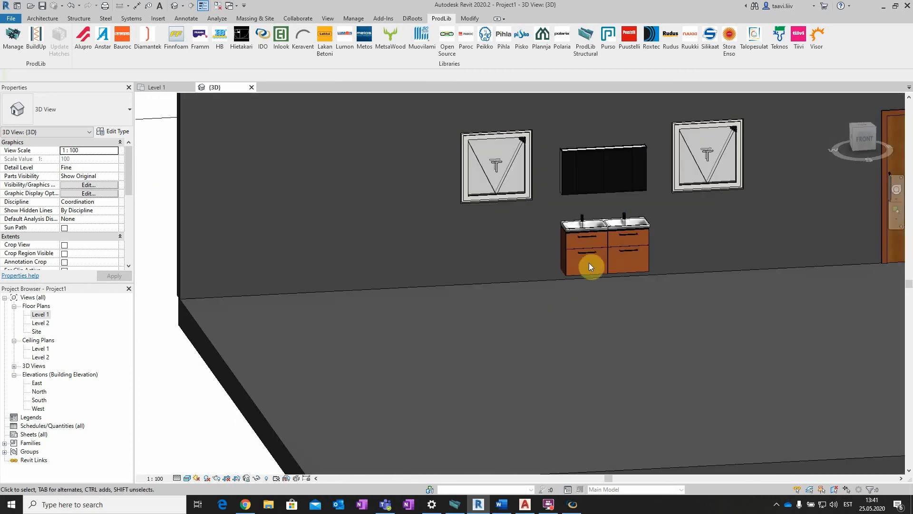
pyautogui.keyDown('shift'); pyautogui.moveTo(557, 230); pyautogui.dragTo(576, 268, button='middle'); pyautogui.keyUp('shift')
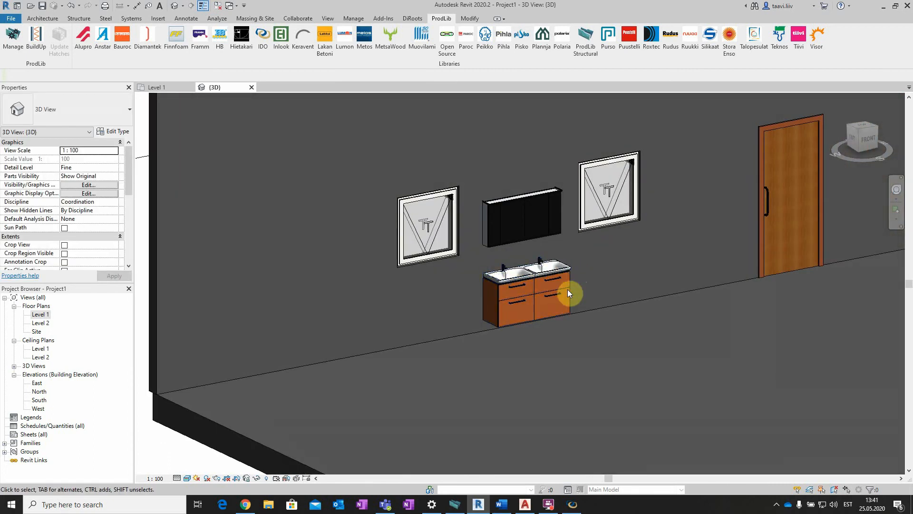
pyautogui.scroll(3, 595, 297)
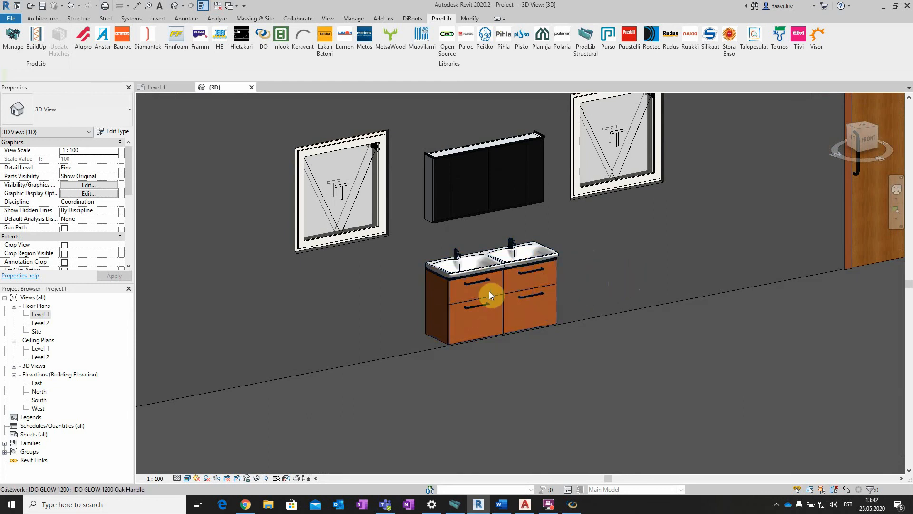
pyautogui.scroll(3, 473, 294)
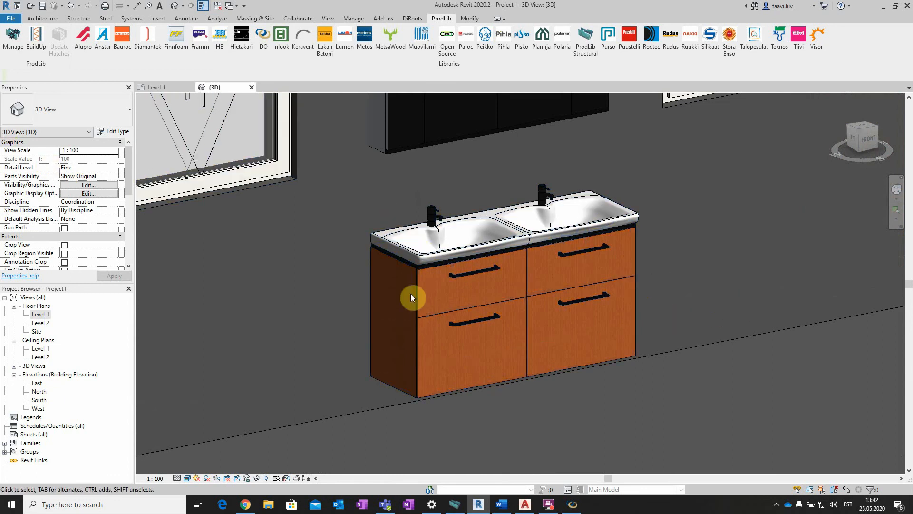
# Step: Select the double-sink base cabinet and look through its instance properties down to the Sink visible option
pyautogui.click(427, 264)
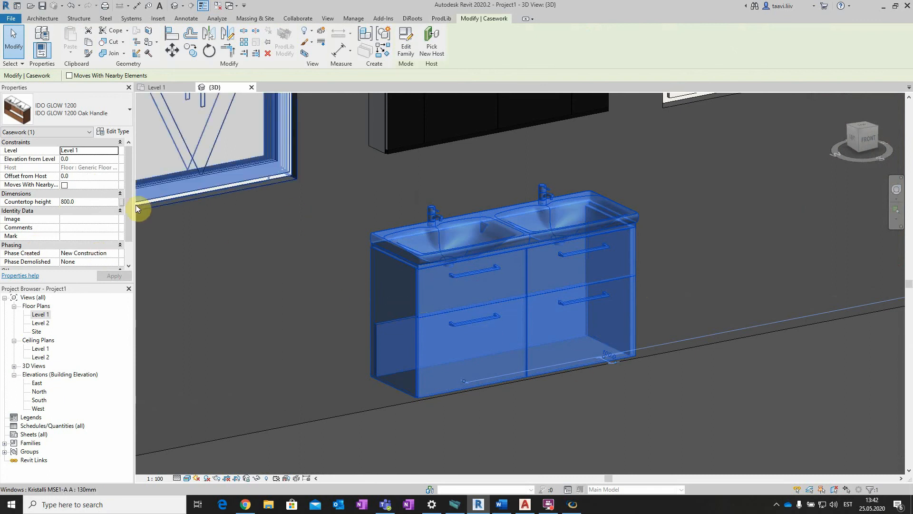
pyautogui.scroll(-1, 84, 191)
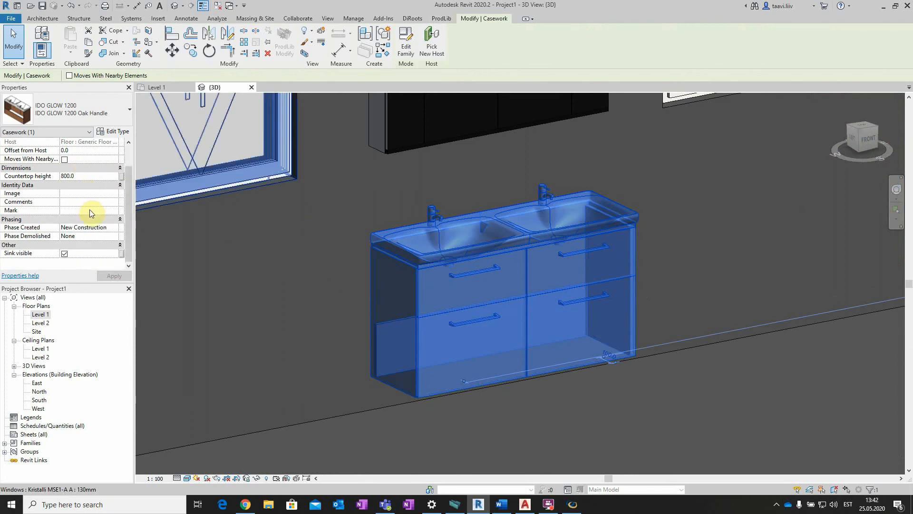